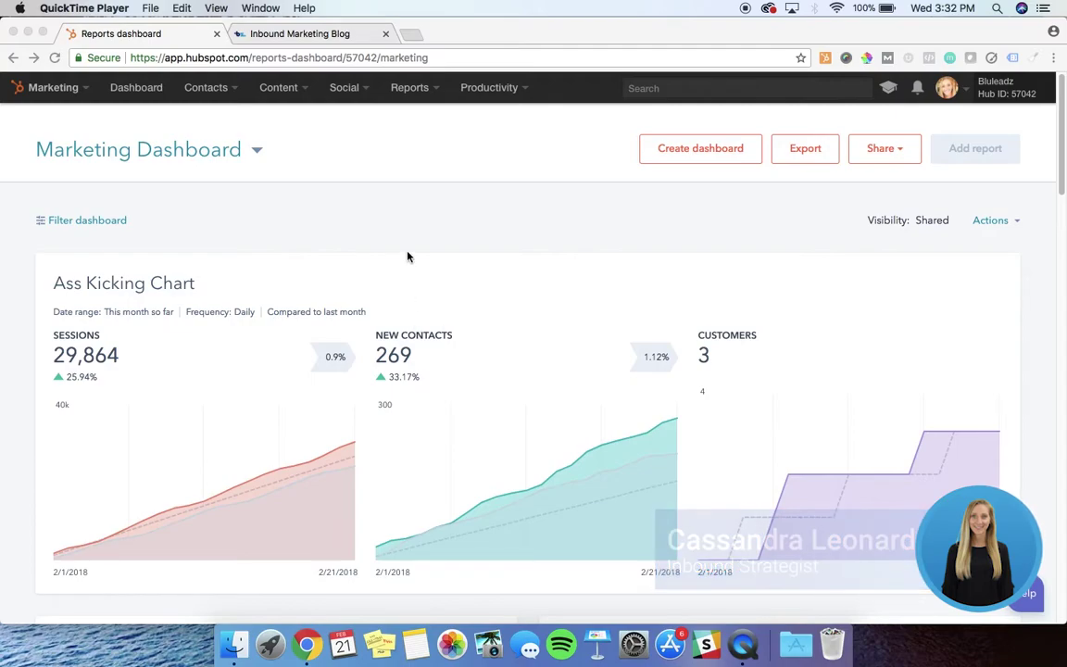
Open the social media publishing page and dismiss the guided tour tips
left_click(346, 92)
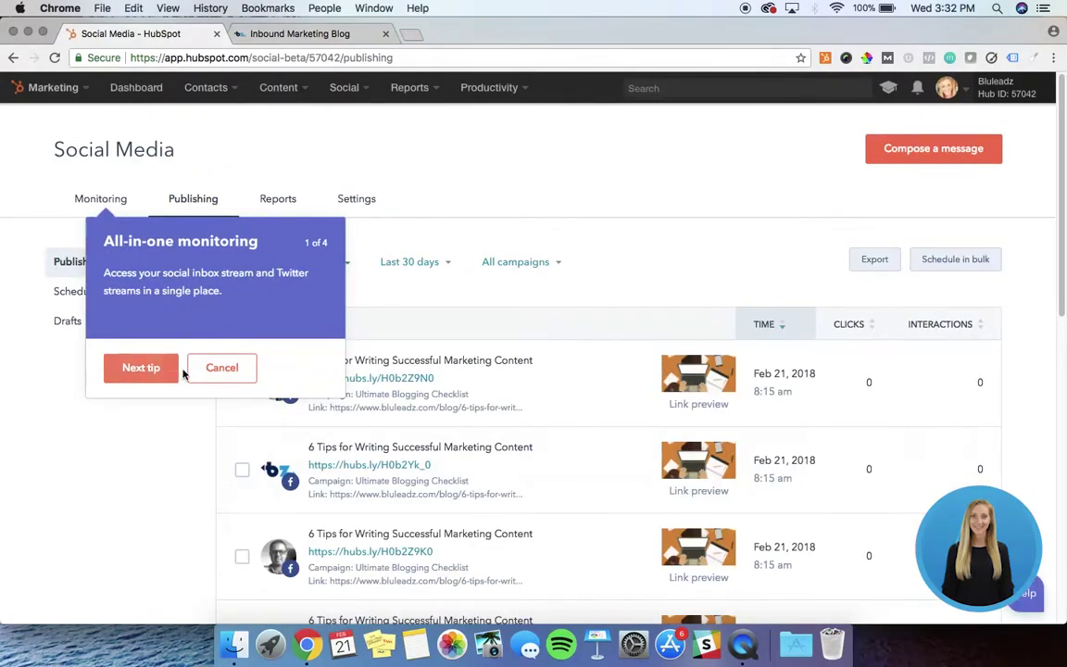
left_click(149, 377)
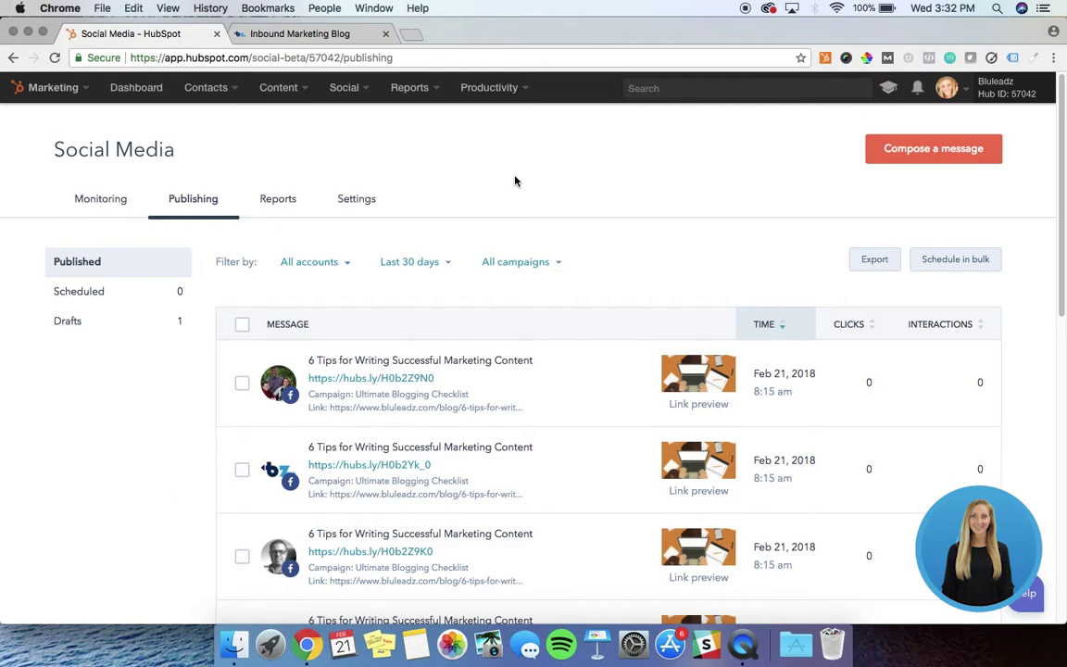
Open the "What's New in the Google Search Console Beta? [Vlog]" post on the Bluleadz blog and copy its URL
left_click(311, 39)
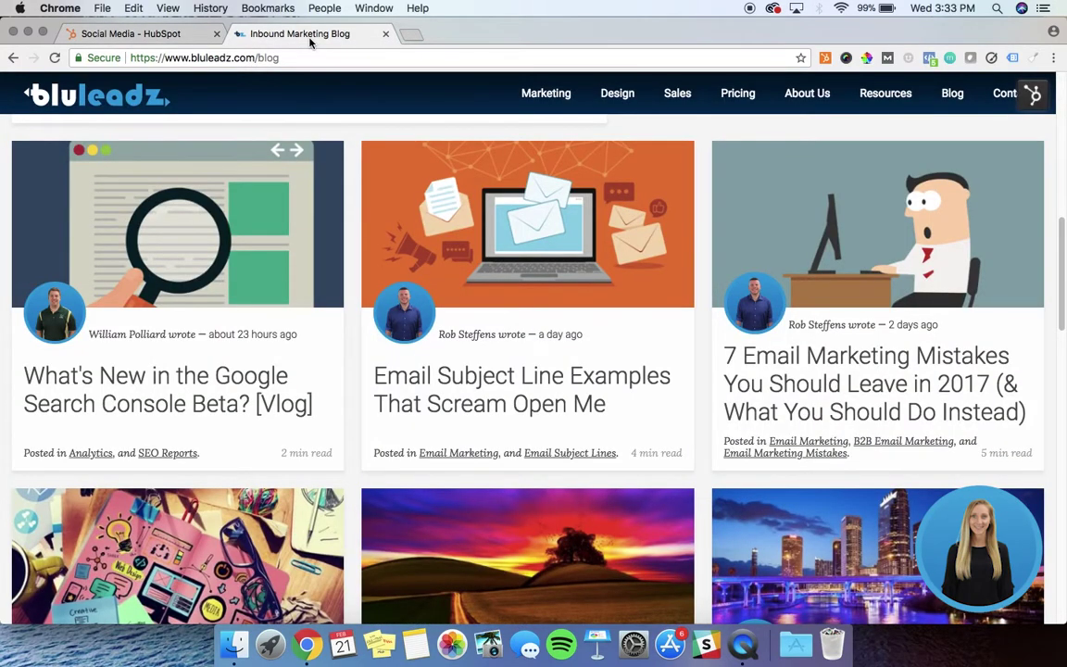
left_click(230, 214)
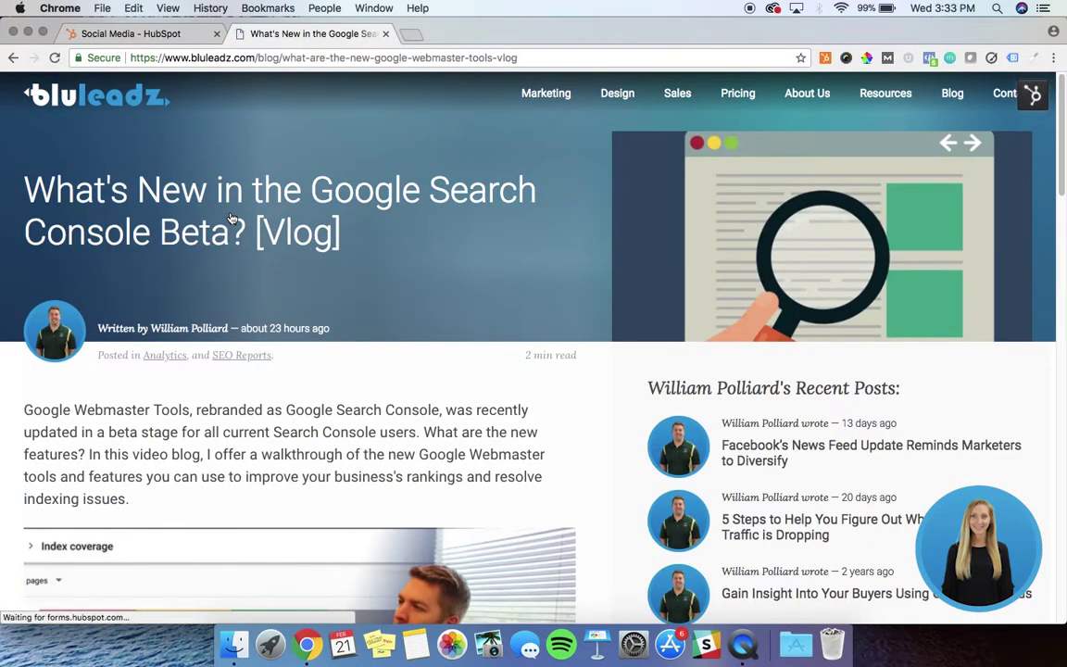
left_click(270, 60)
key("super+c")
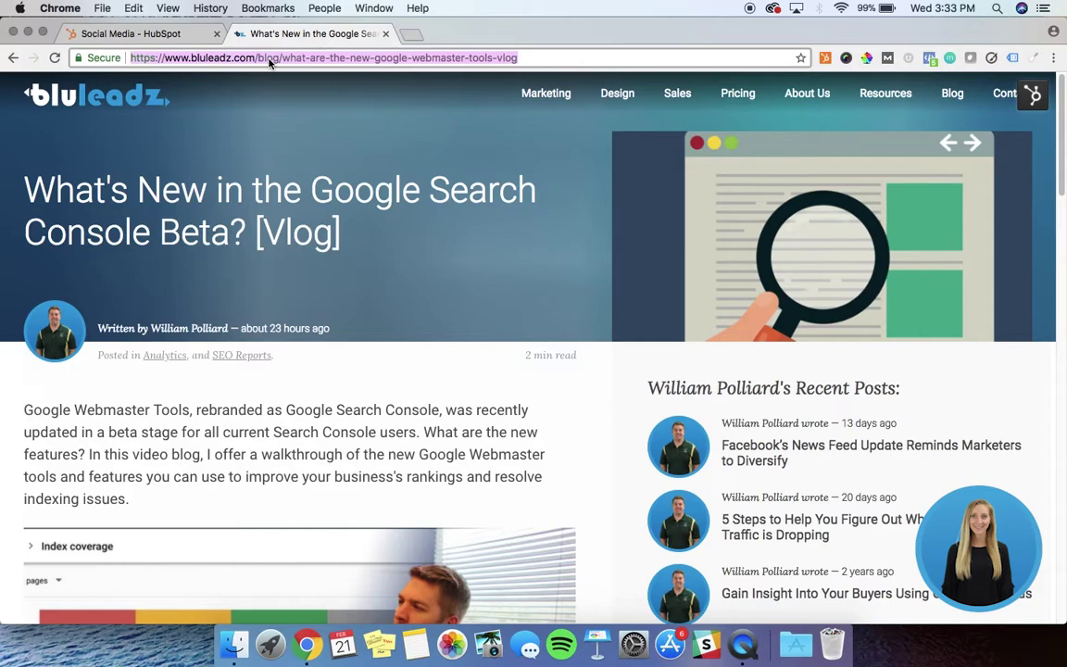
Start a new Twitter message in HubSpot, skip the tour and paste the blog post's link into it
left_click(159, 37)
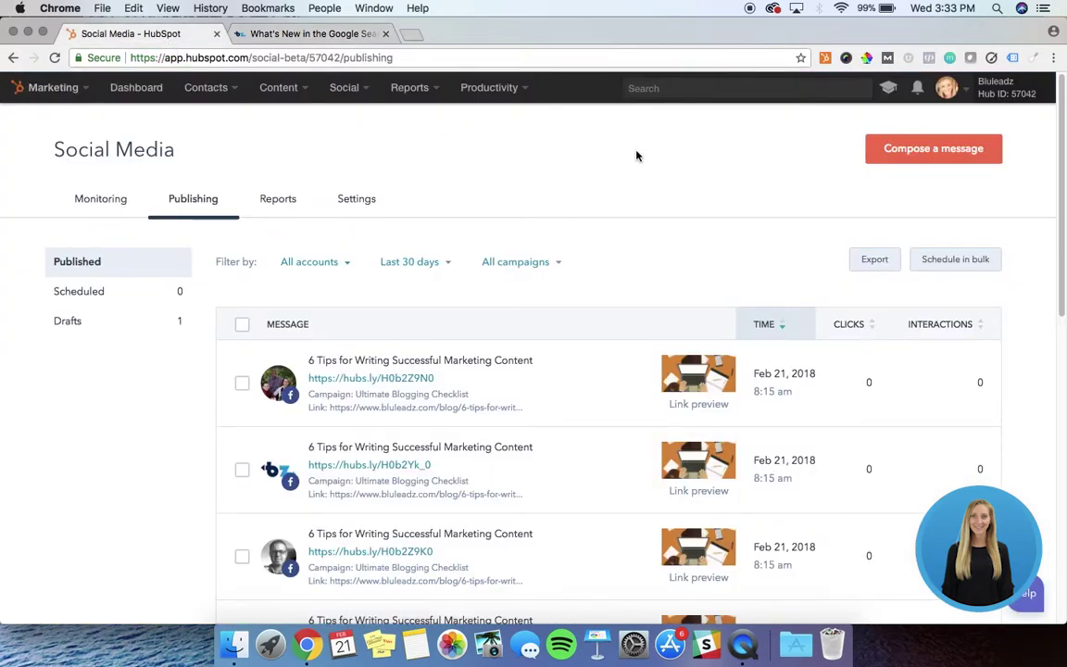
left_click(896, 159)
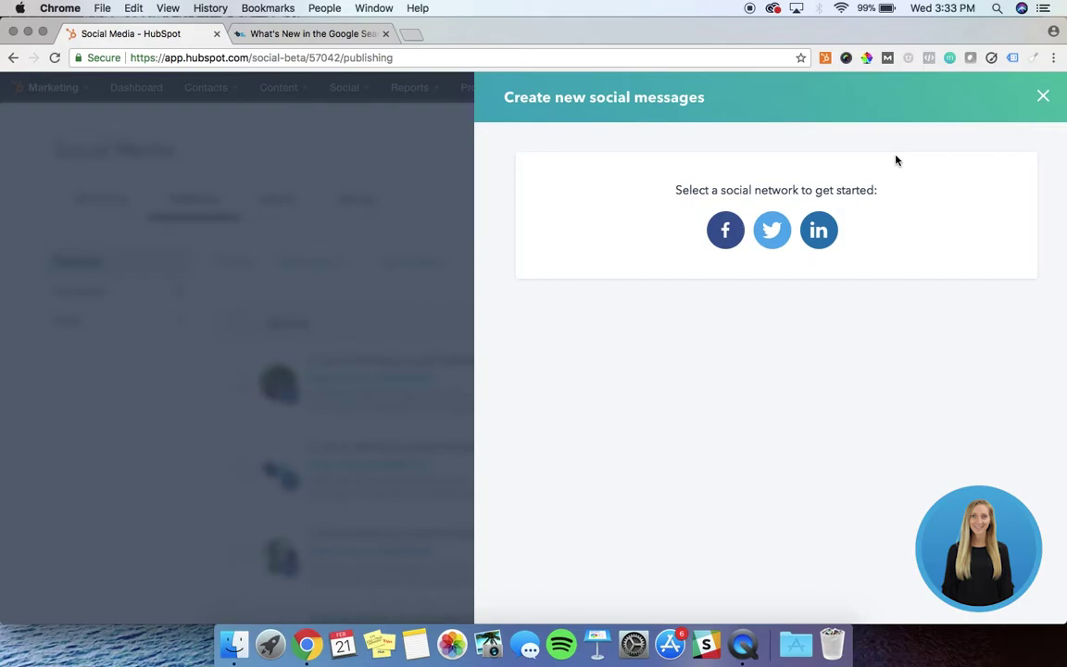
left_click(775, 237)
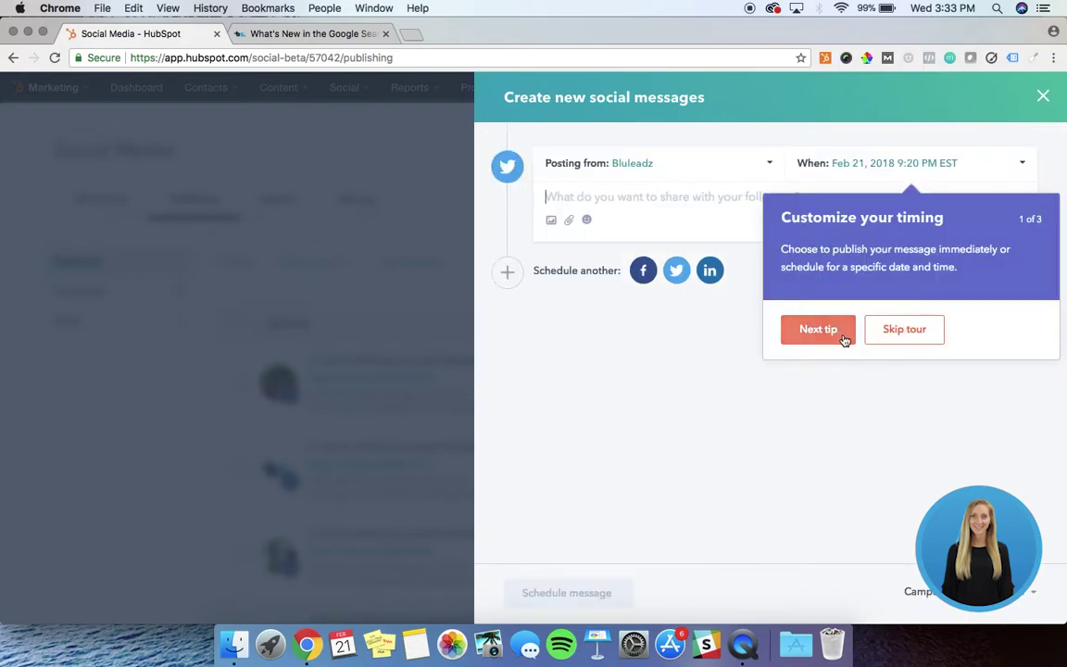
left_click(882, 332)
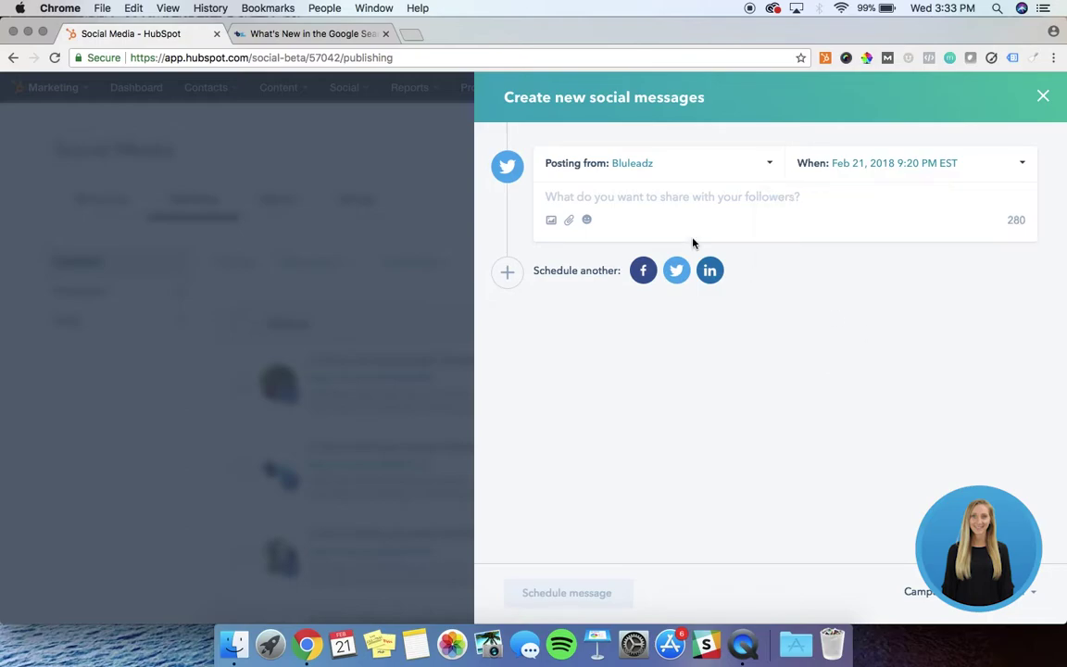
left_click(617, 200)
key("super+v")
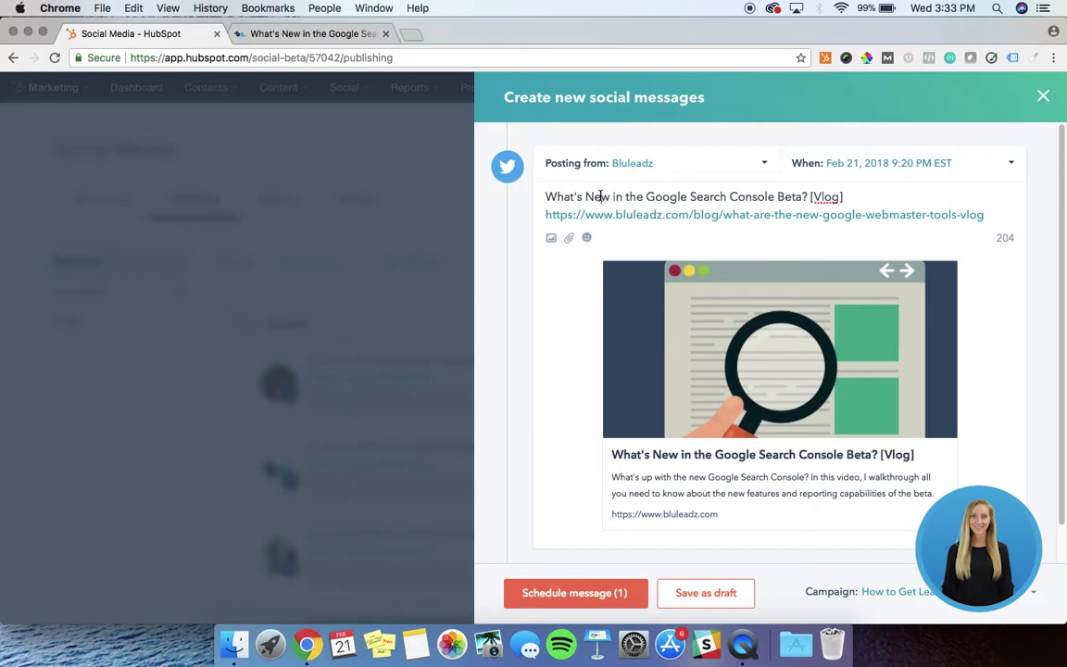
Replace the tweet's title text with the blog post's opening sentence, keeping the link on its own line
left_click(308, 33)
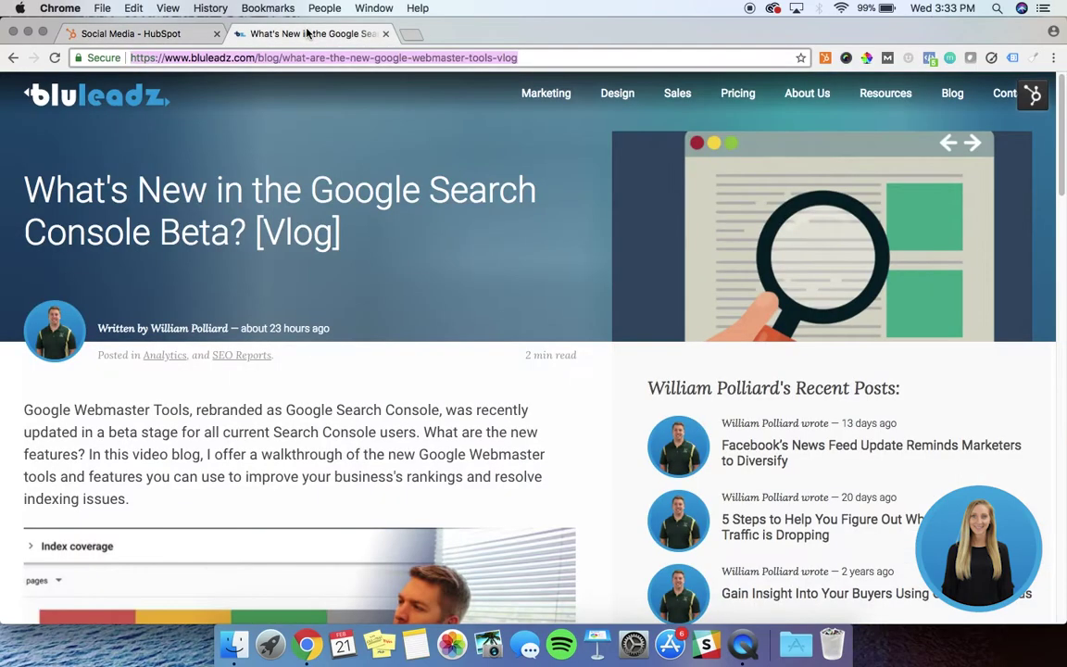
scroll(196, 344, "down", 2)
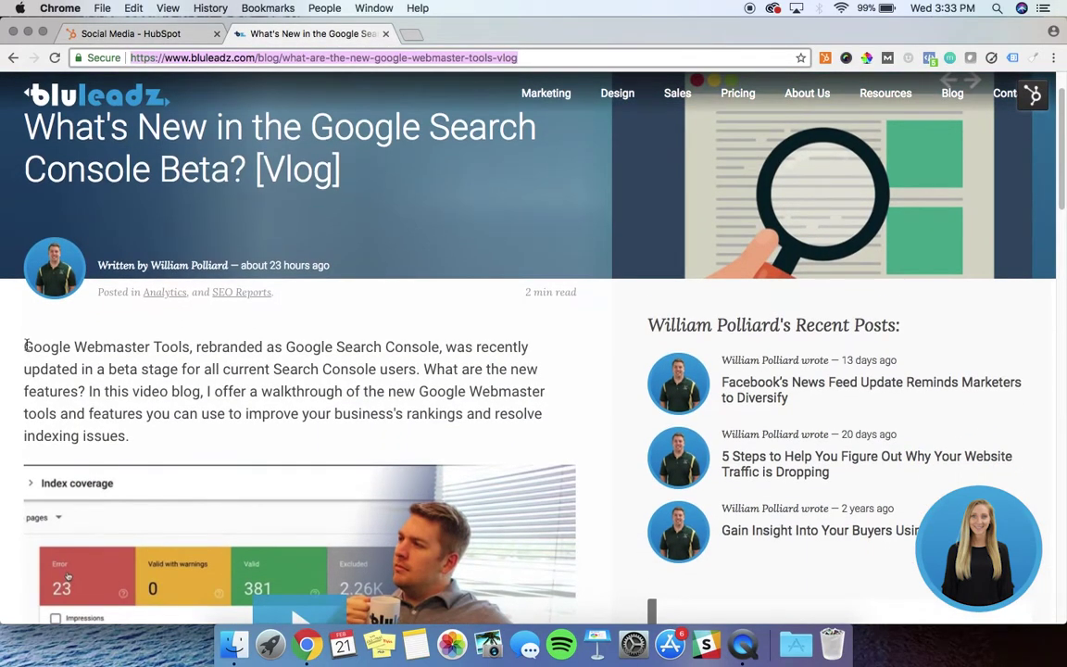
left_click_drag(26, 346, 421, 371)
key("super+c")
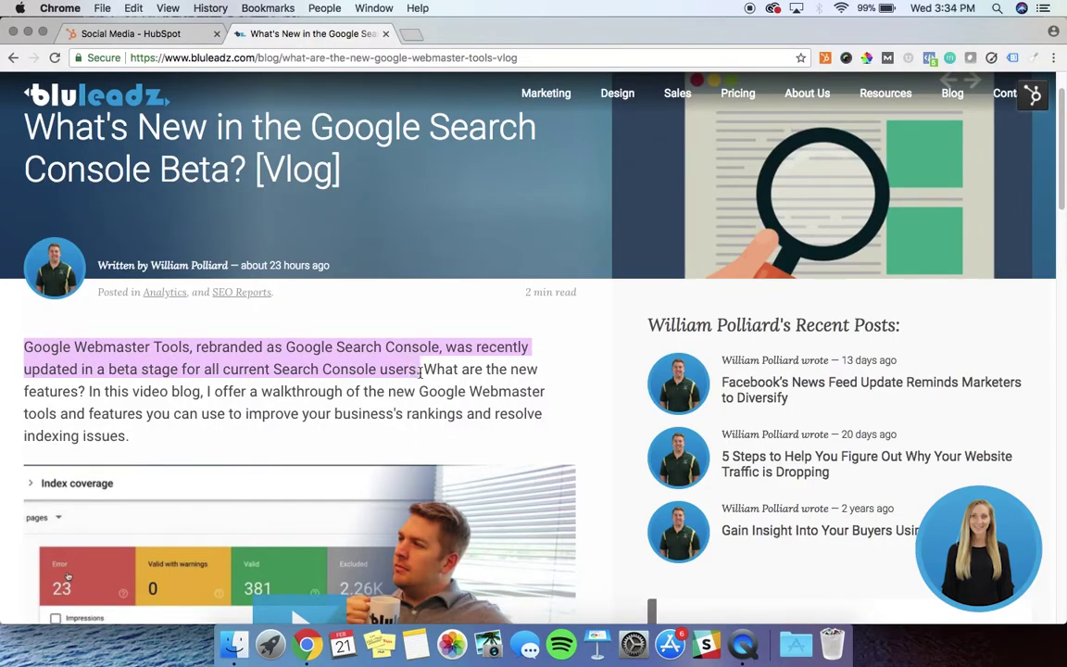
left_click(165, 35)
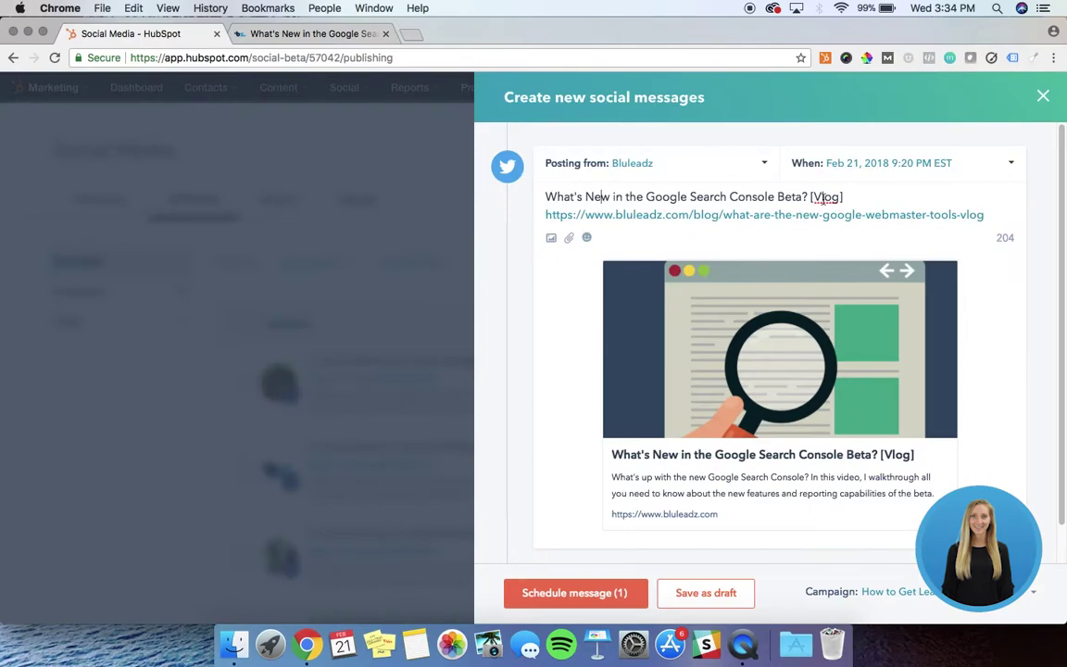
left_click_drag(844, 197, 688, 181)
key("super+v")
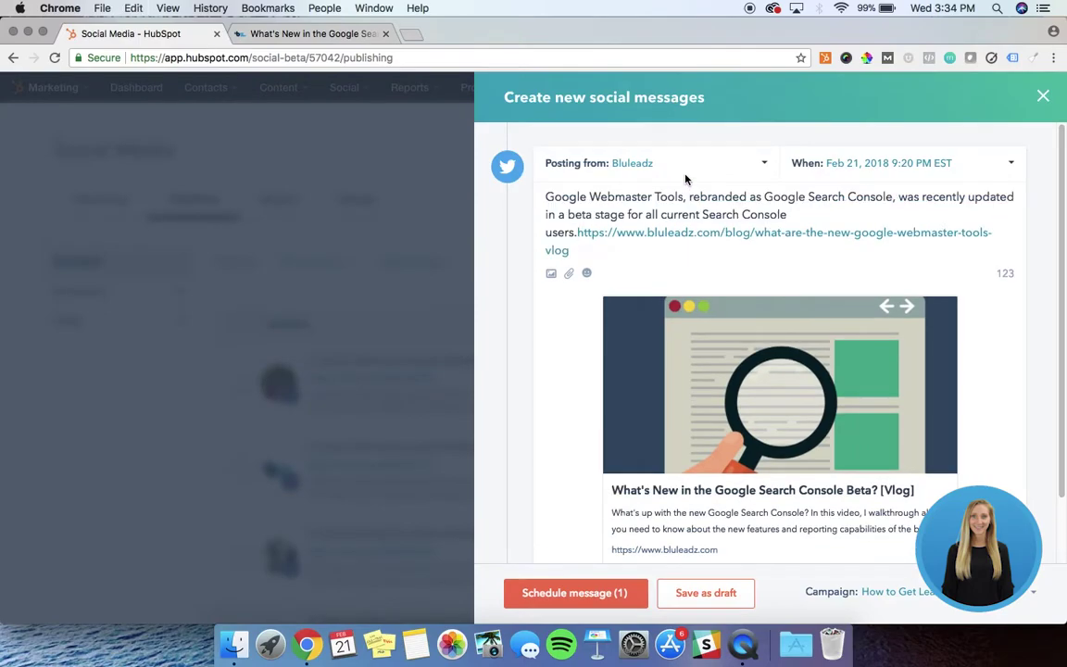
key("Return")
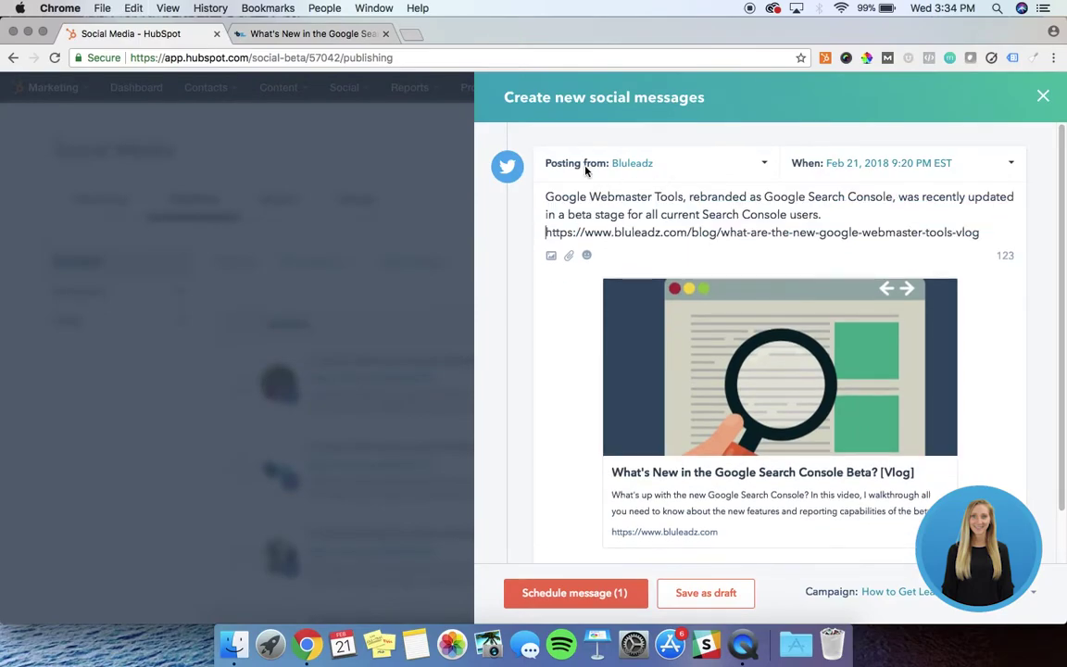
Add the hashtags #Google and #SearchConsole to the tweet by converting the existing words in its first line
left_click(545, 199)
type("#")
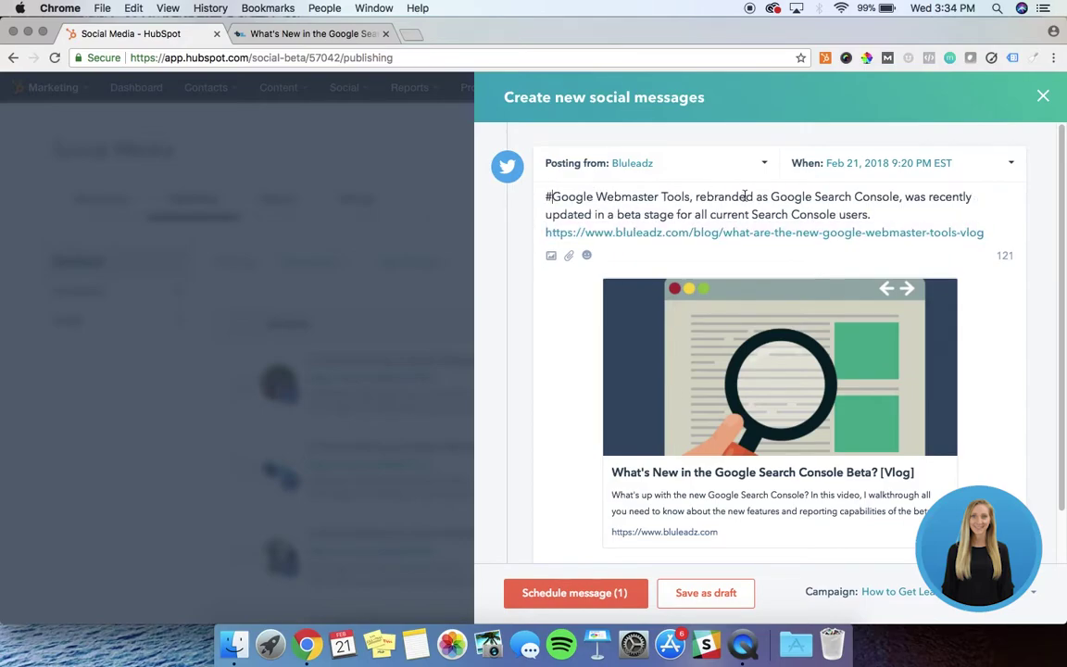
left_click(812, 197)
type("#")
left_click(858, 197)
key("BackSpace")
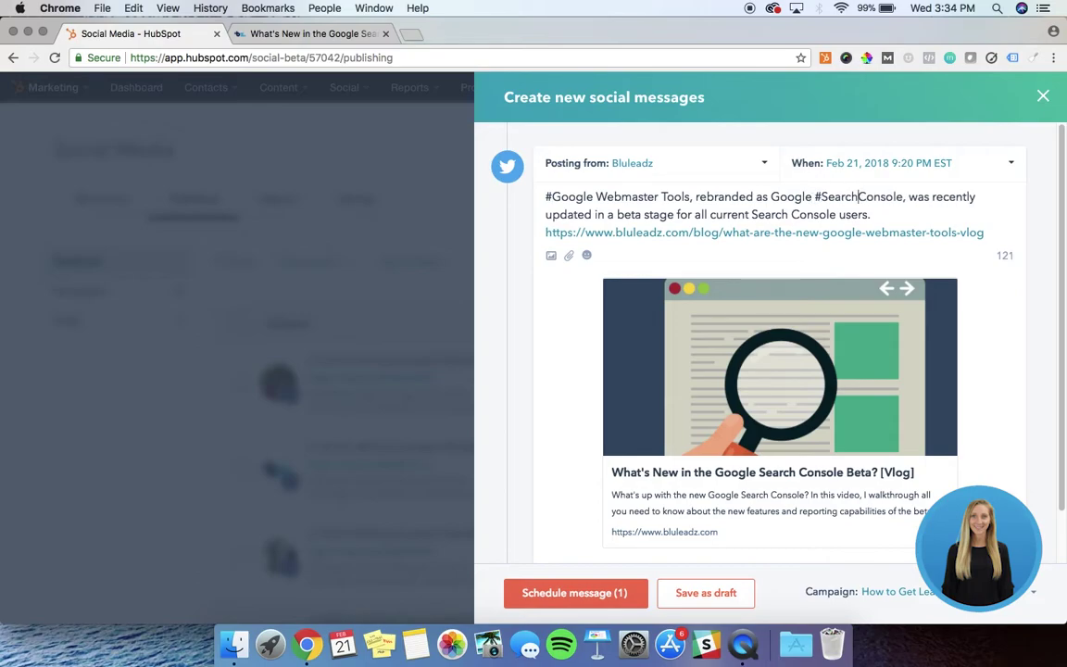
left_click(892, 216)
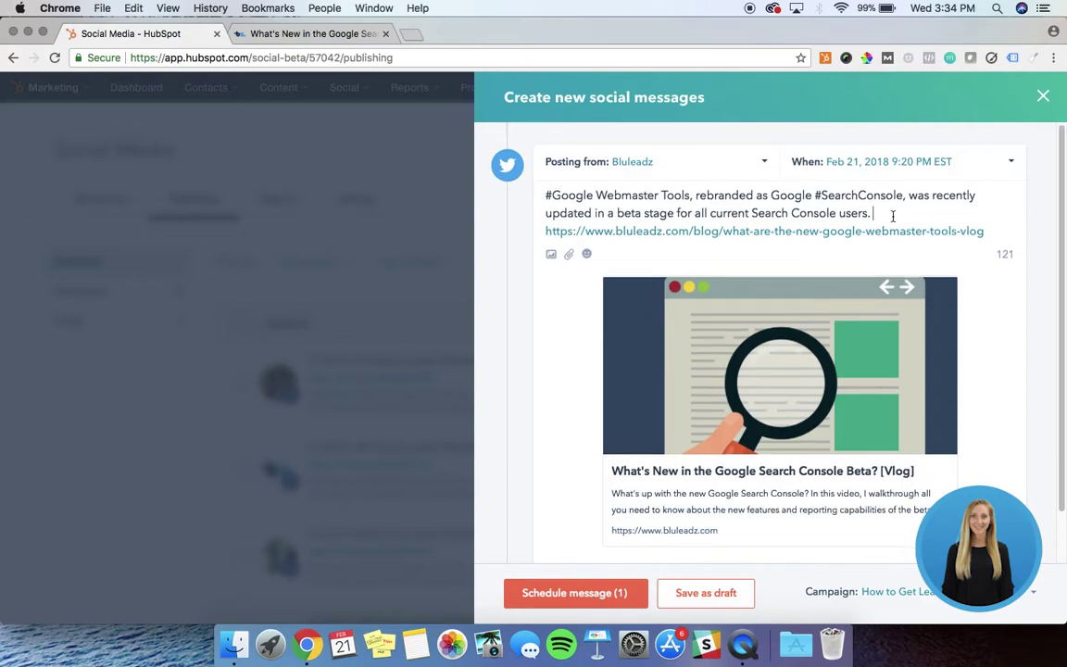
View the recent images available for the tweet and close the image picker without inserting any
scroll(892, 216, "down", 1)
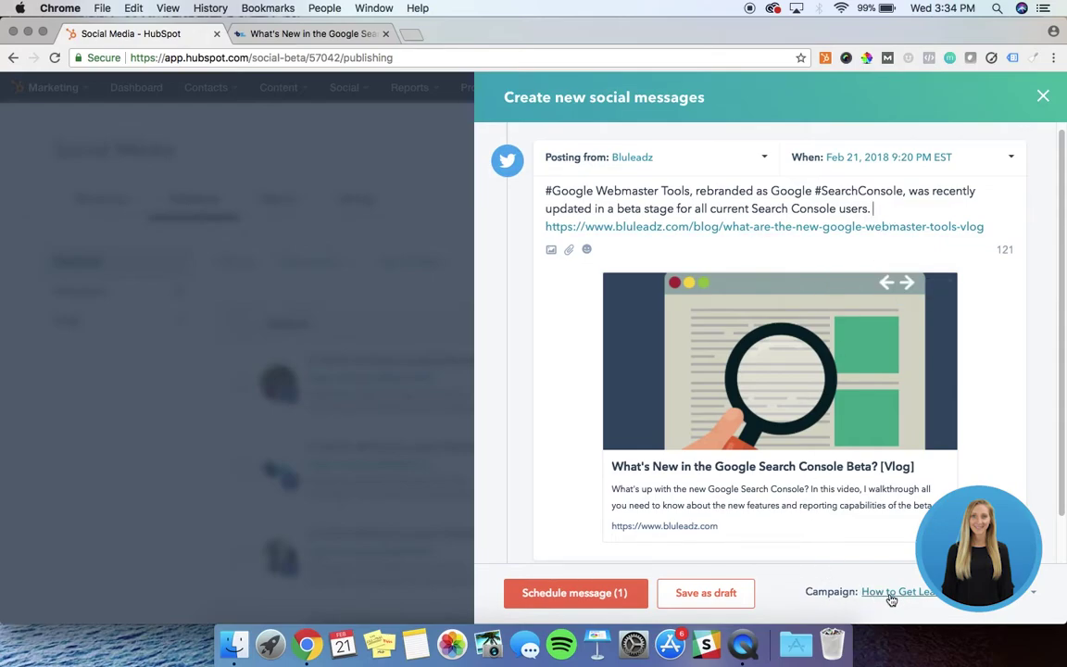
mouse_move(861, 321)
mouse_move(652, 284)
left_click(552, 249)
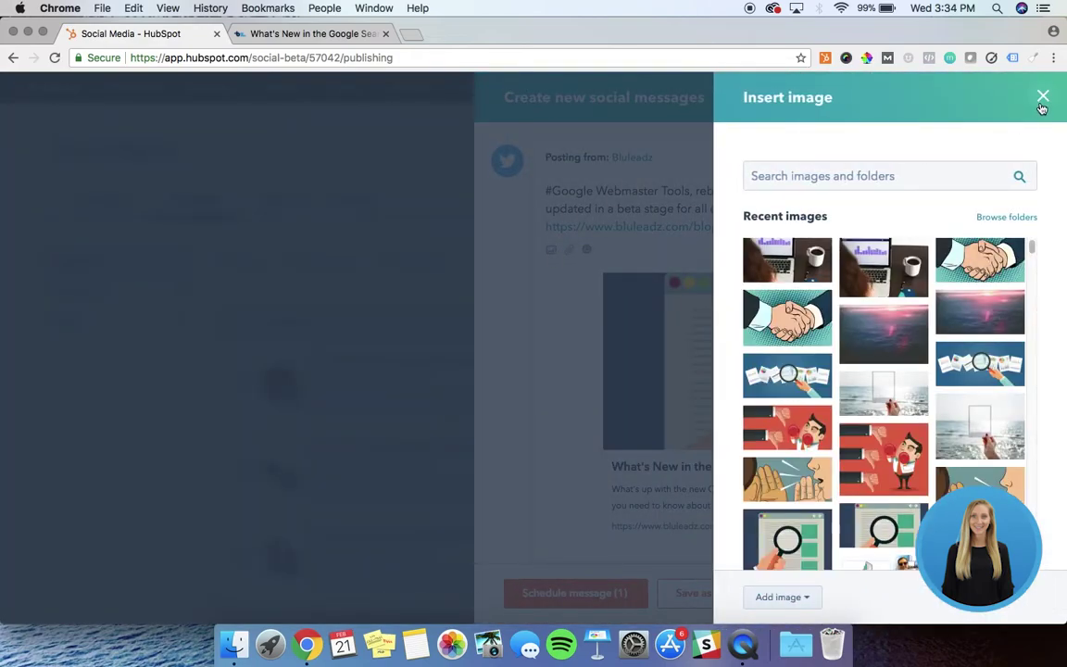
left_click(1043, 96)
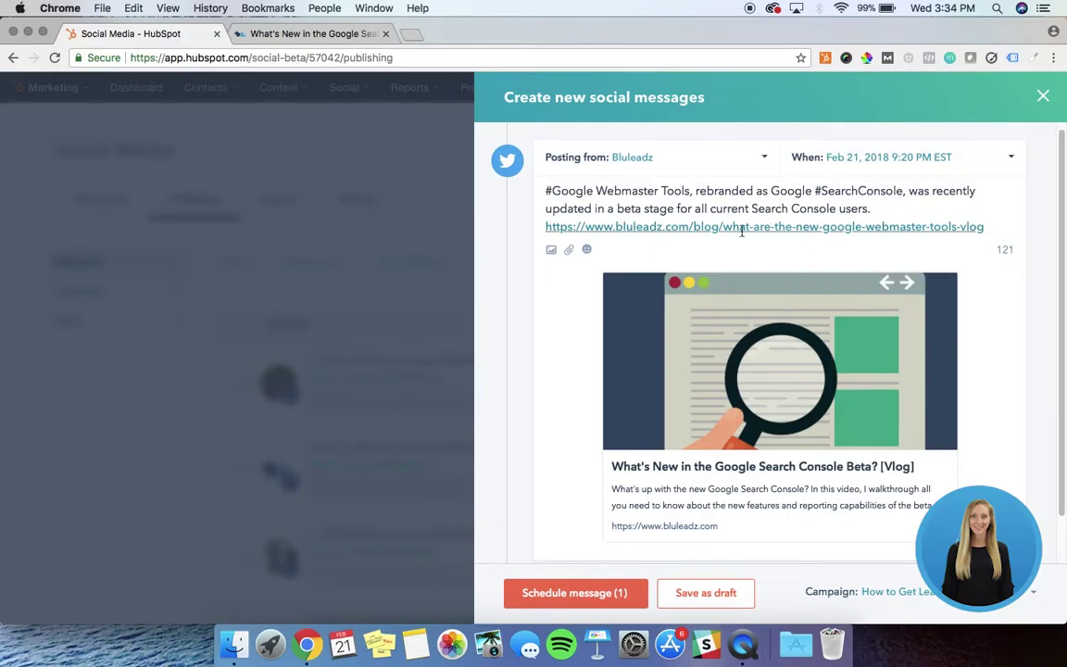
Schedule the tweet for February 22, 2018 at 10:15 am and open the list of scheduled messages
left_click(864, 163)
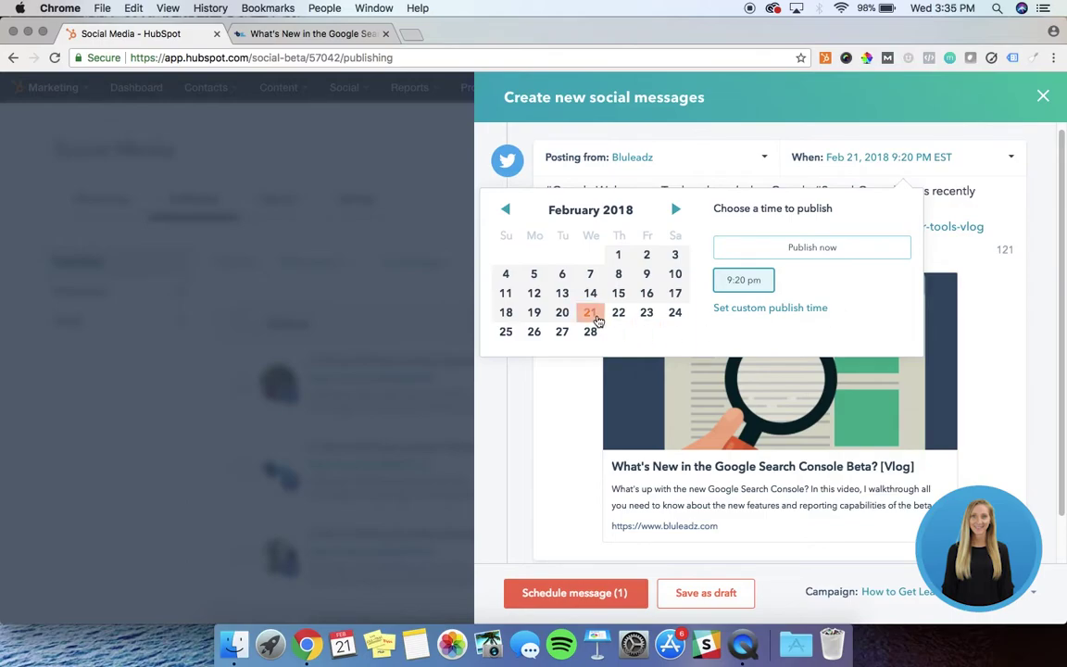
left_click(744, 308)
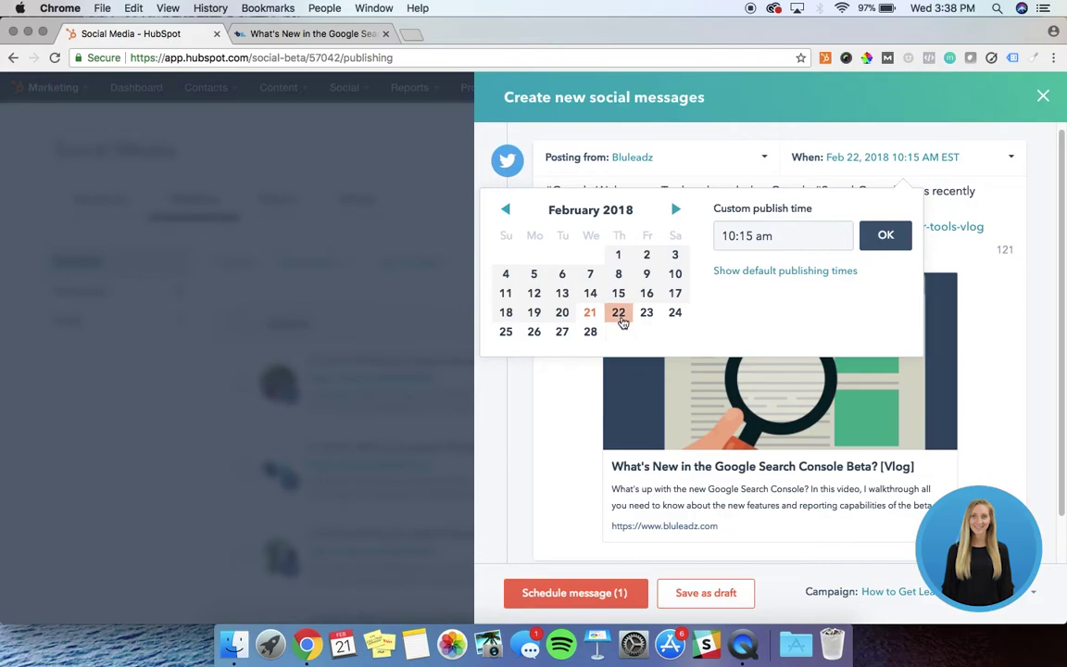
left_click(731, 235)
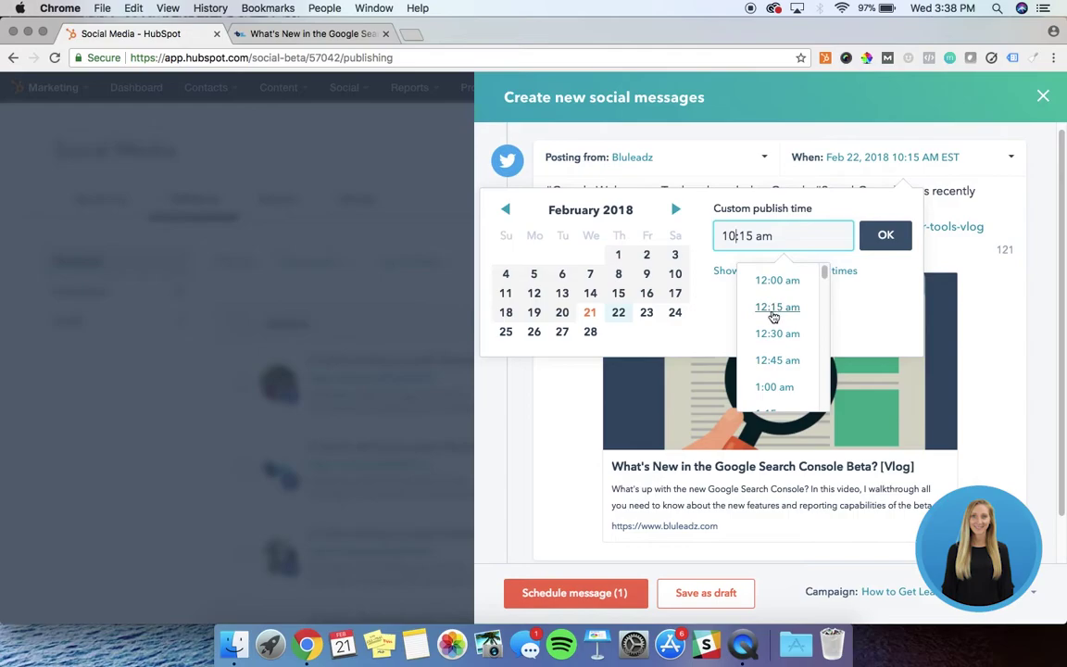
scroll(774, 317, "down", 10)
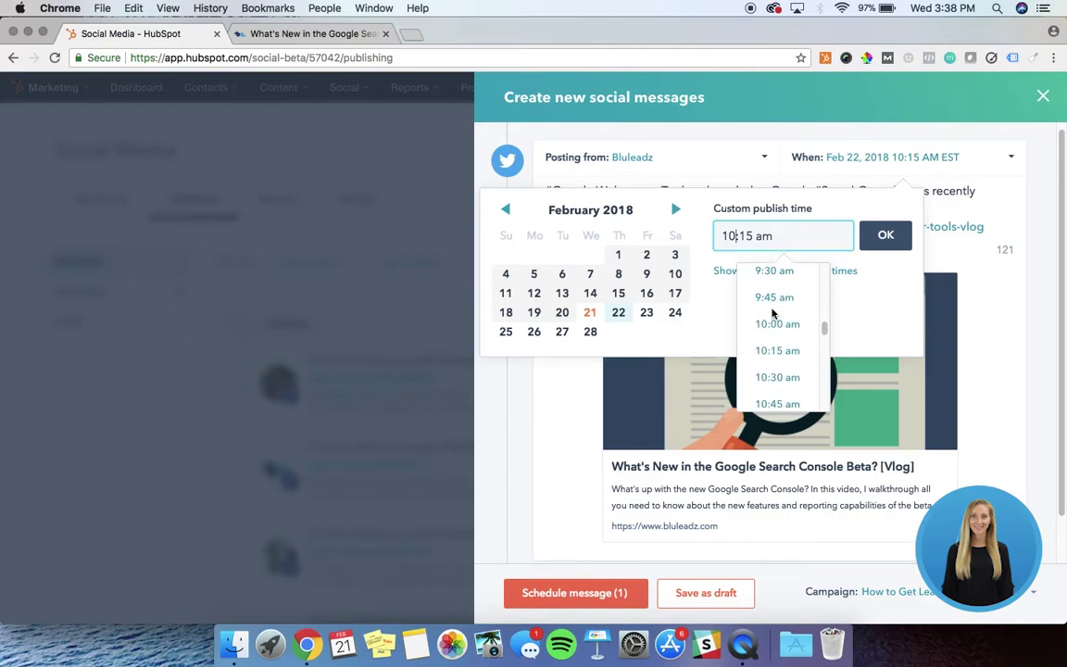
left_click(774, 347)
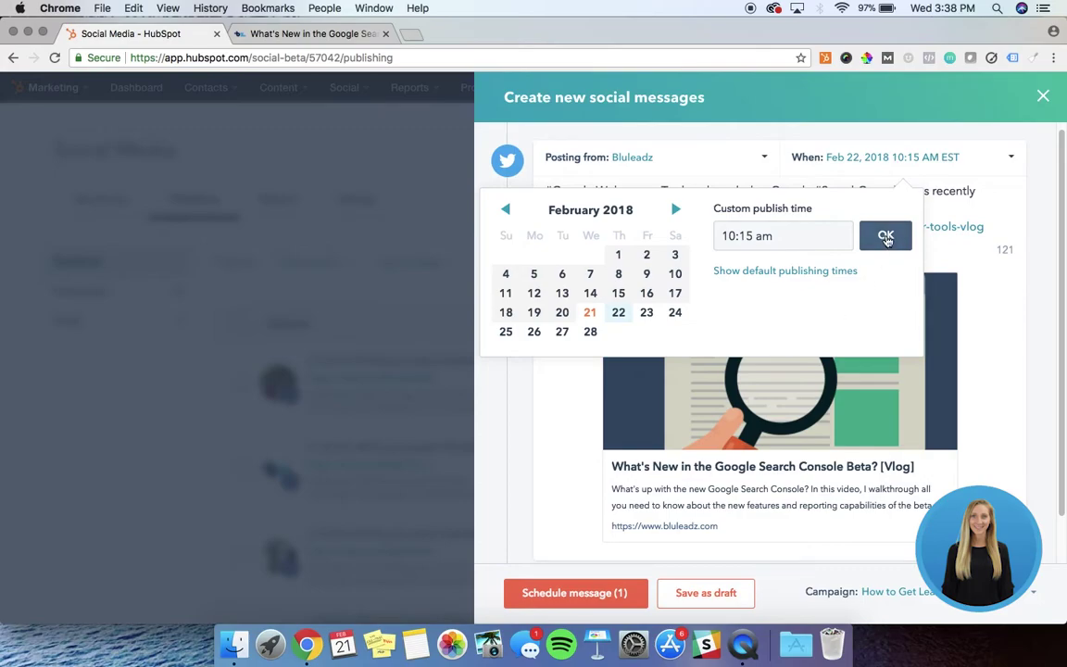
left_click(885, 235)
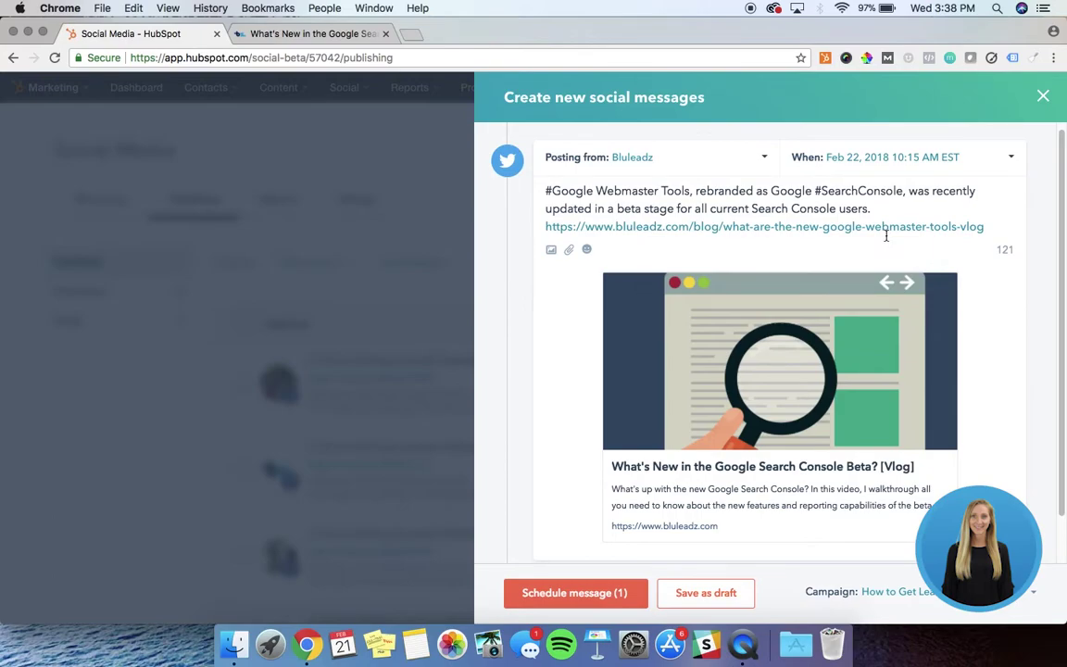
left_click(577, 598)
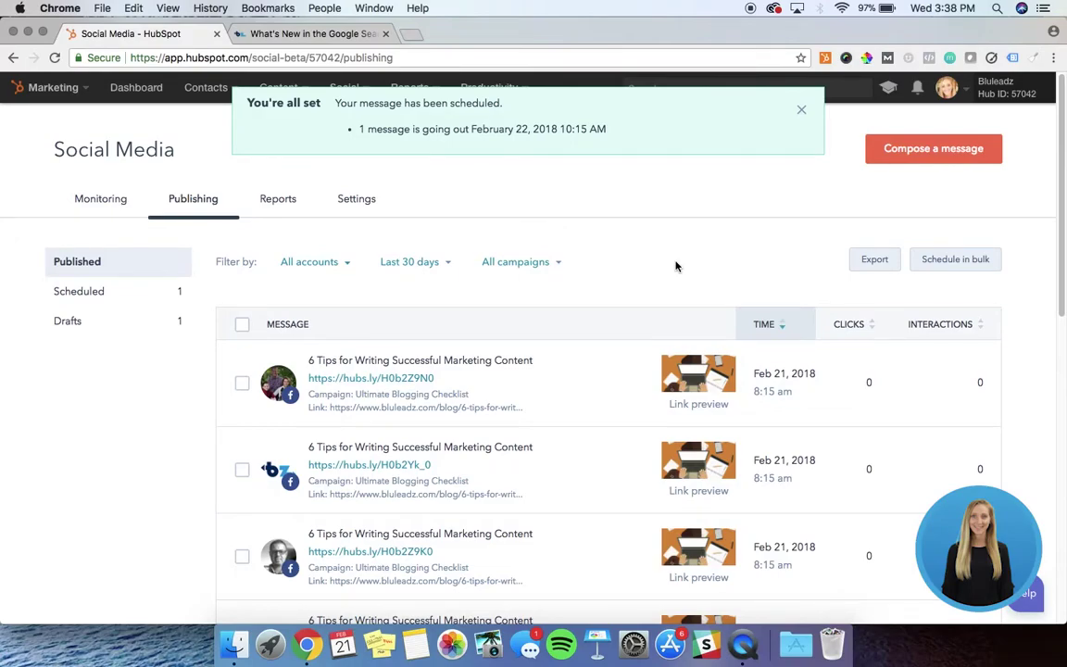
left_click(88, 291)
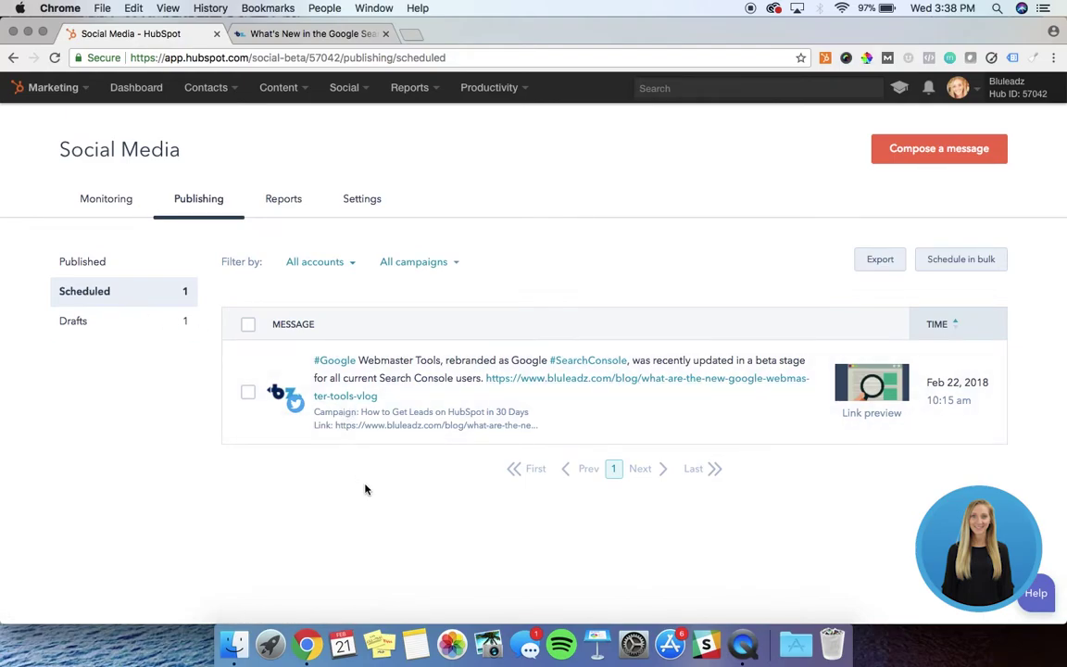
Start a new Facebook message from BluLeadz Inbound Marketing and paste the copied URL of the Search Console blog post
left_click(917, 154)
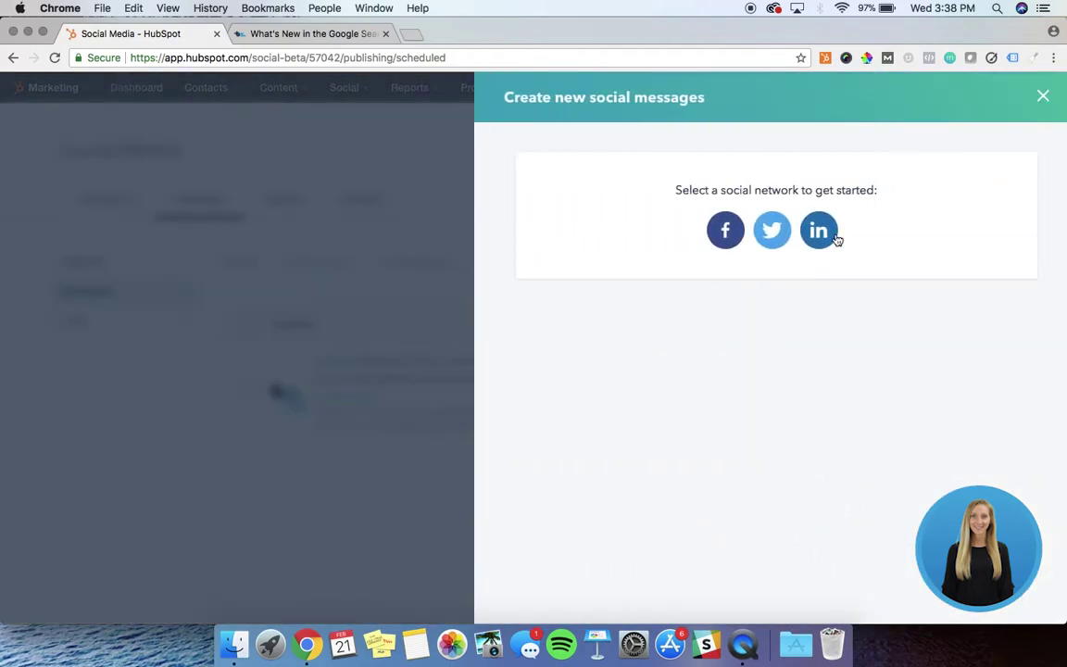
left_click(727, 234)
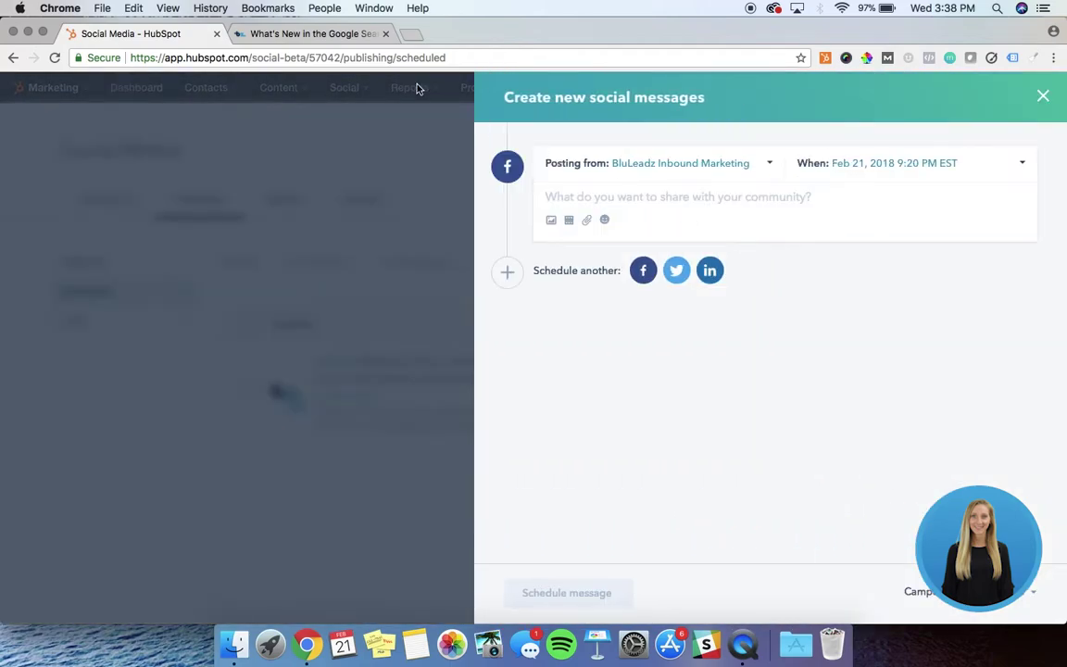
left_click(312, 41)
left_click(285, 58)
key("super+c")
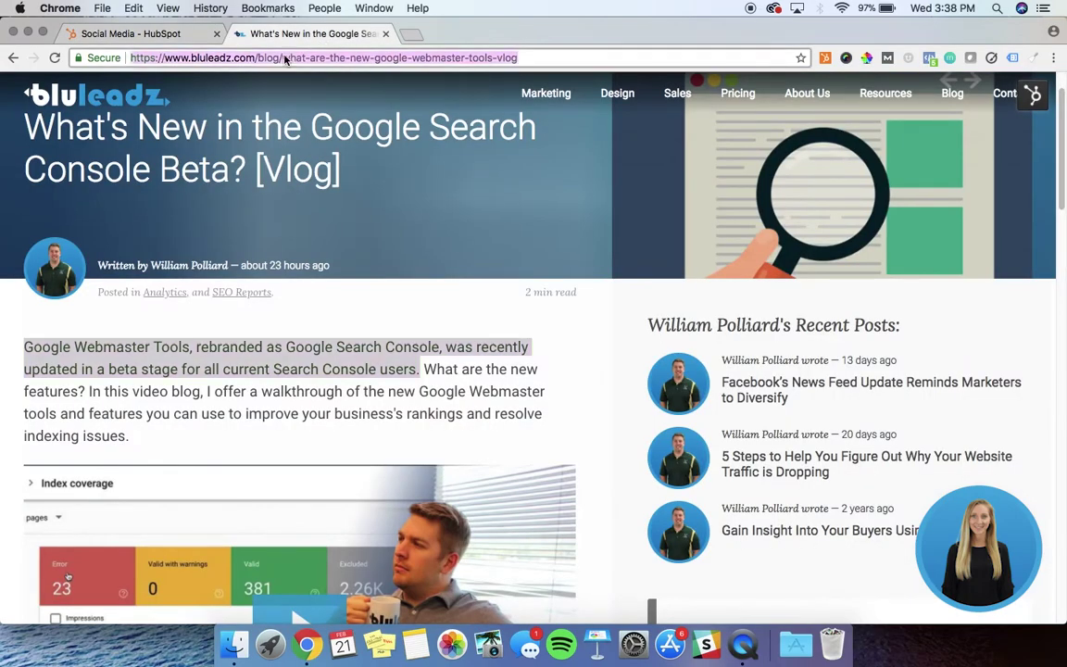
left_click(176, 33)
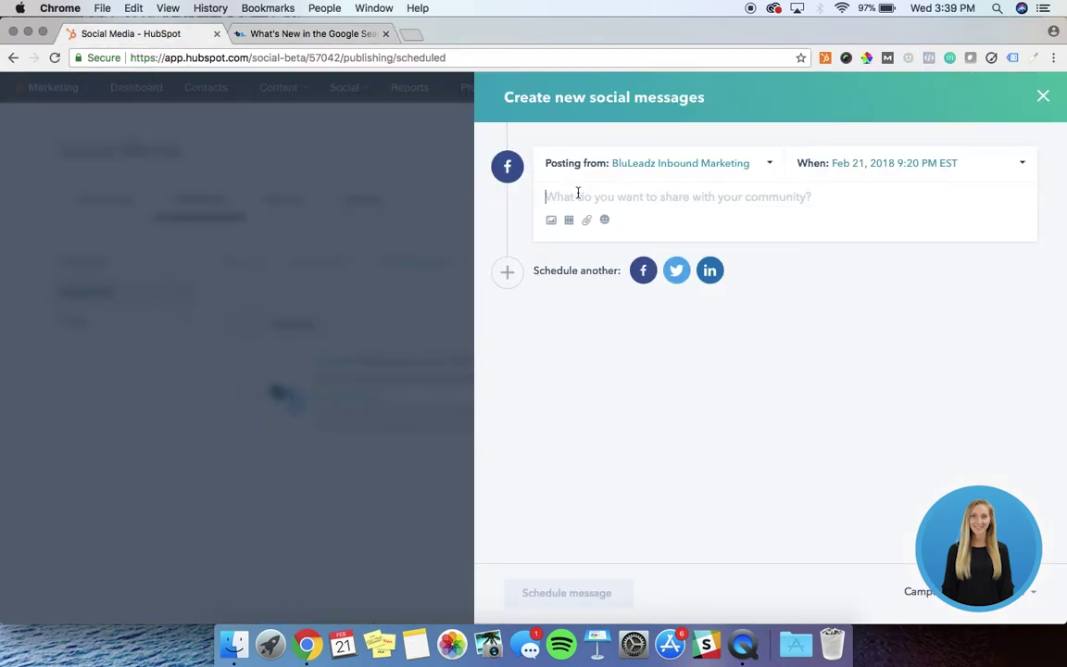
key("super+v")
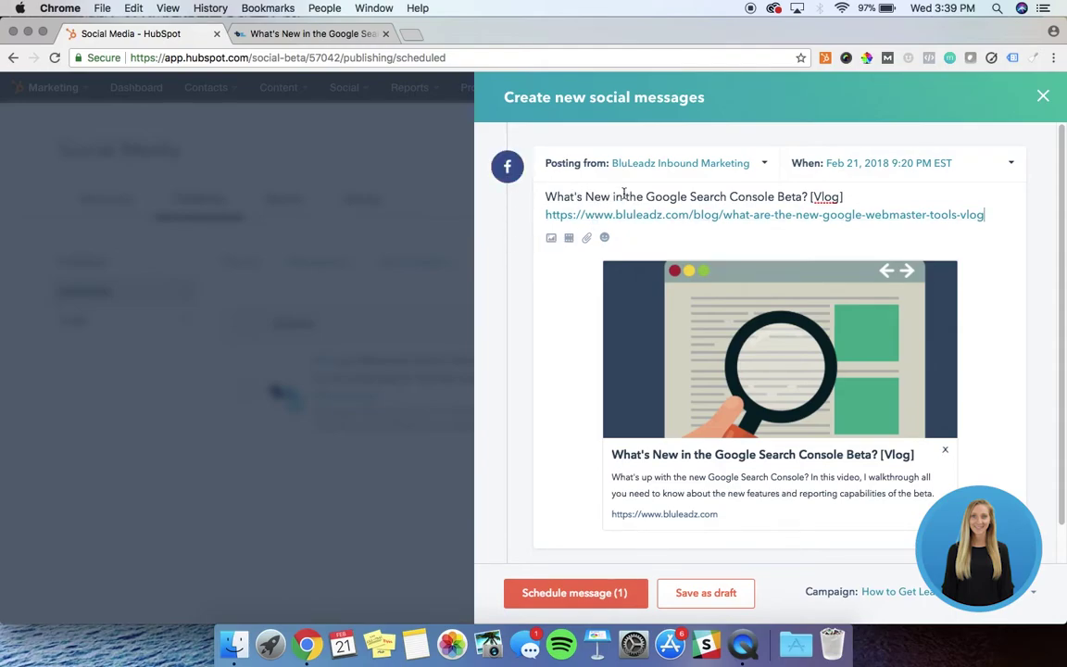
Replace the Facebook message's title text with the full introductory paragraph copied from the blog post, keeping the post's URL on its own line below
left_click(246, 38)
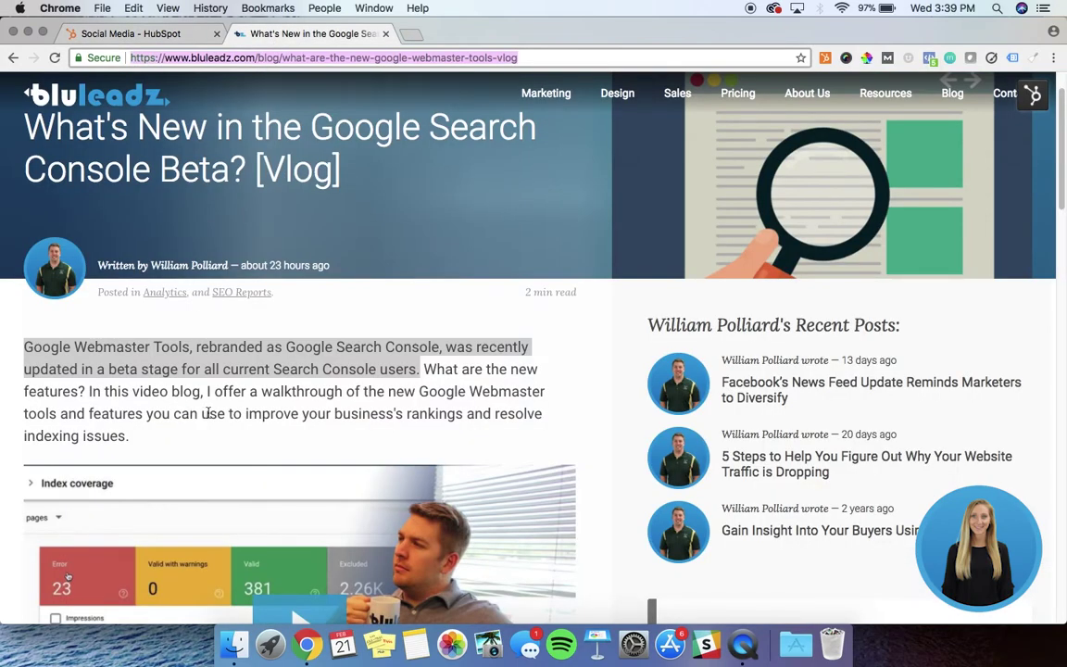
left_click_drag(132, 448, 25, 351)
key("cmd+c")
left_click(139, 34)
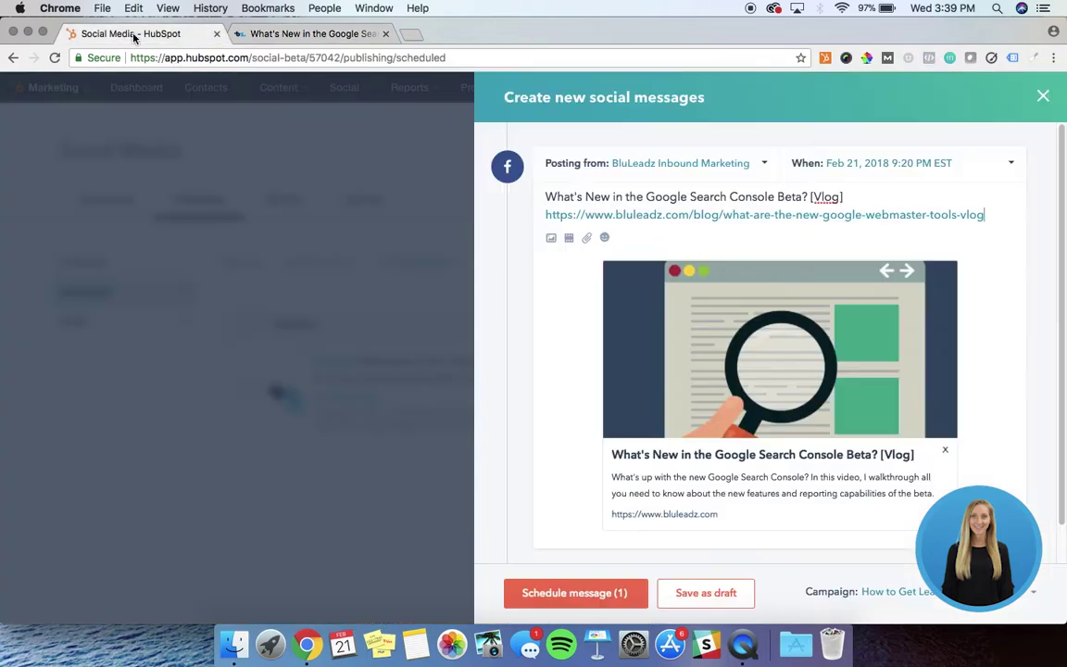
left_click_drag(853, 190, 622, 162)
key("cmd+v")
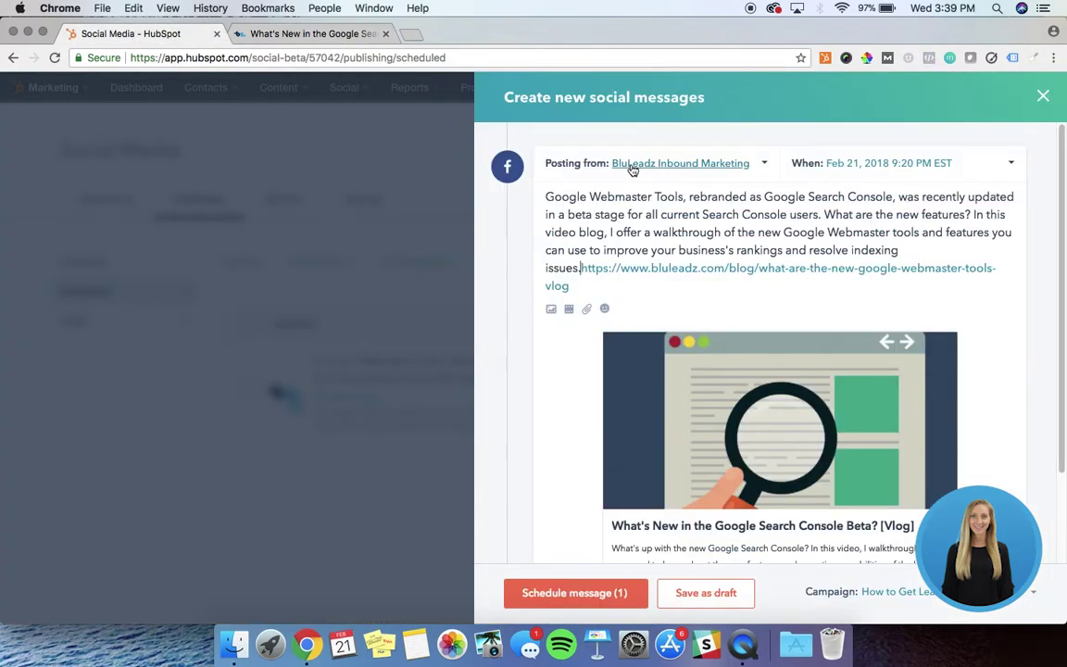
key("Return")
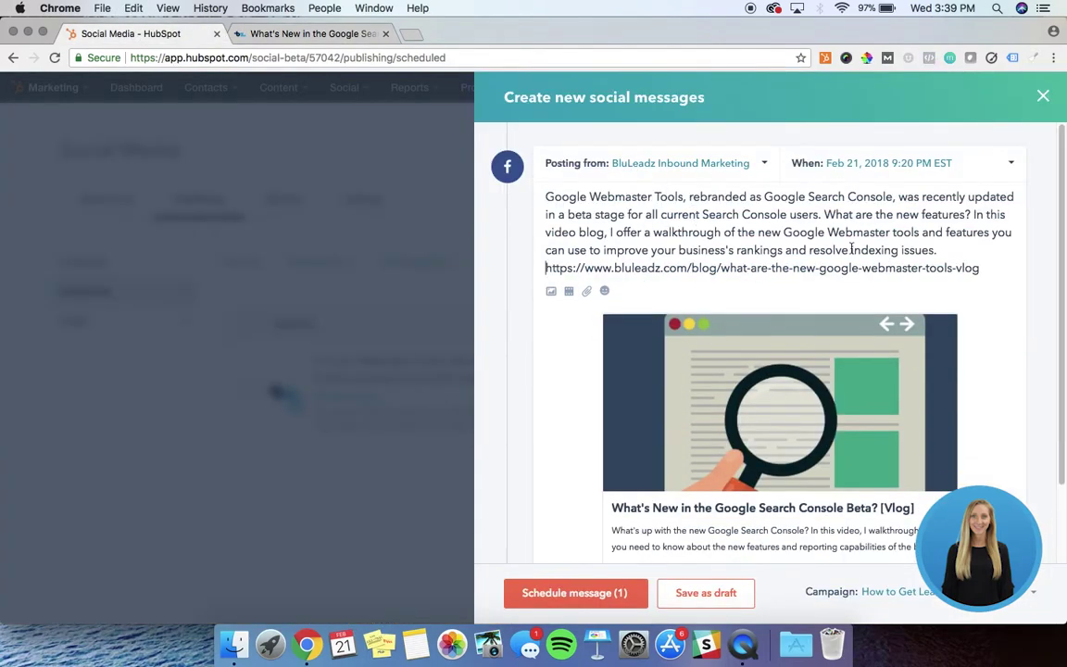
Review the publish time options and schedule the Facebook message for the suggested February 21, 2018 at 9:20 pm
left_click(873, 165)
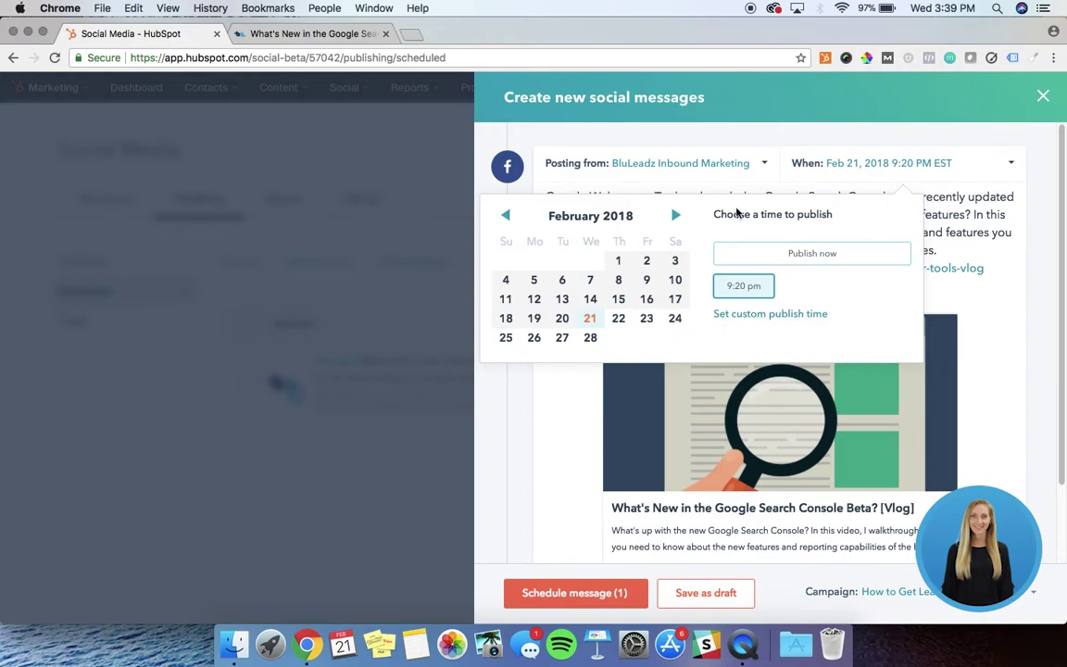
left_click(860, 190)
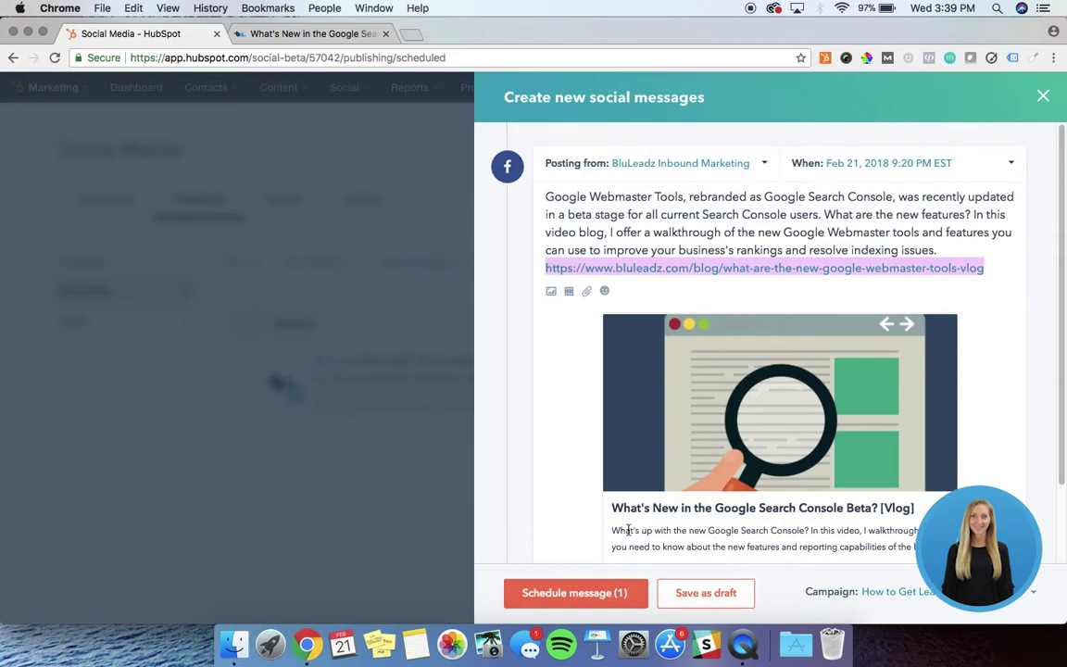
left_click(594, 593)
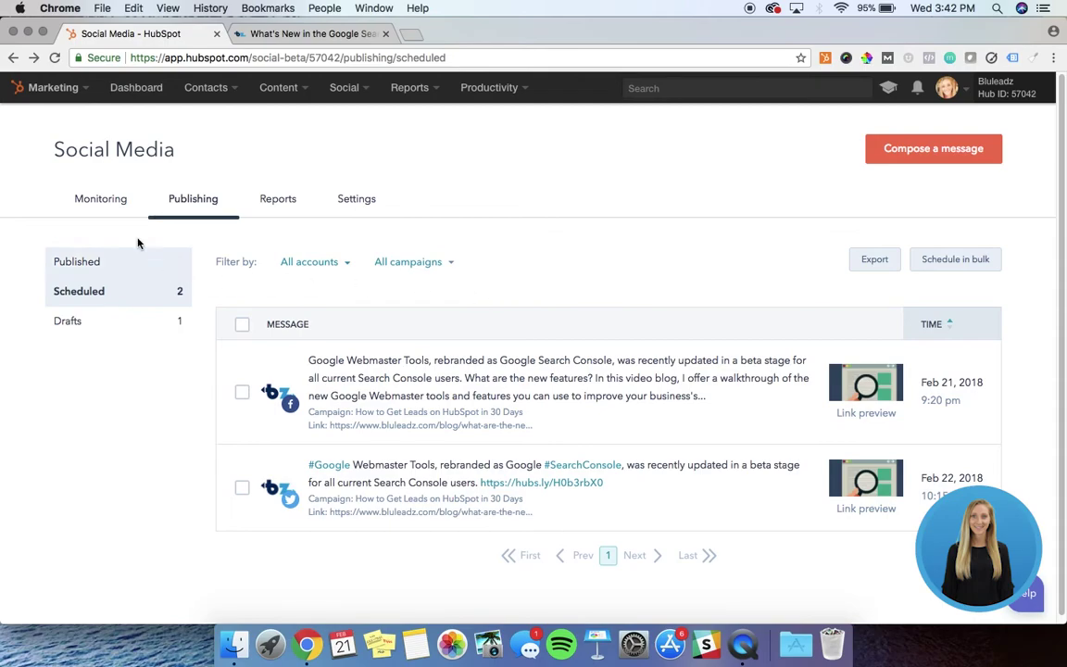
View the social monitoring inbox with all new activity and return to the publishing overview
left_click(109, 204)
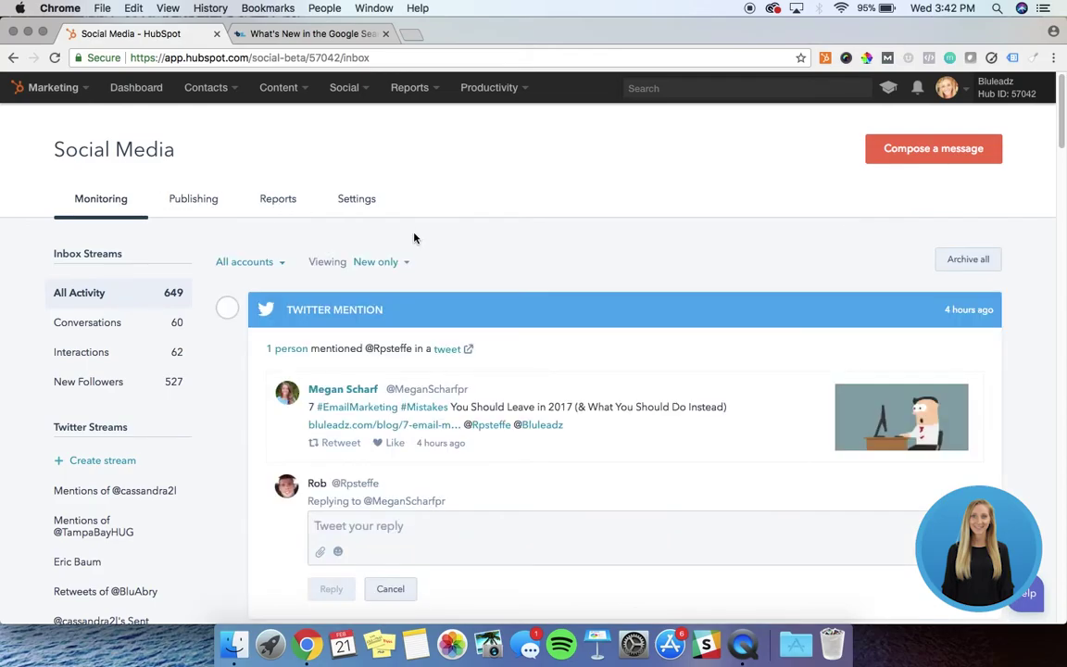
left_click(225, 211)
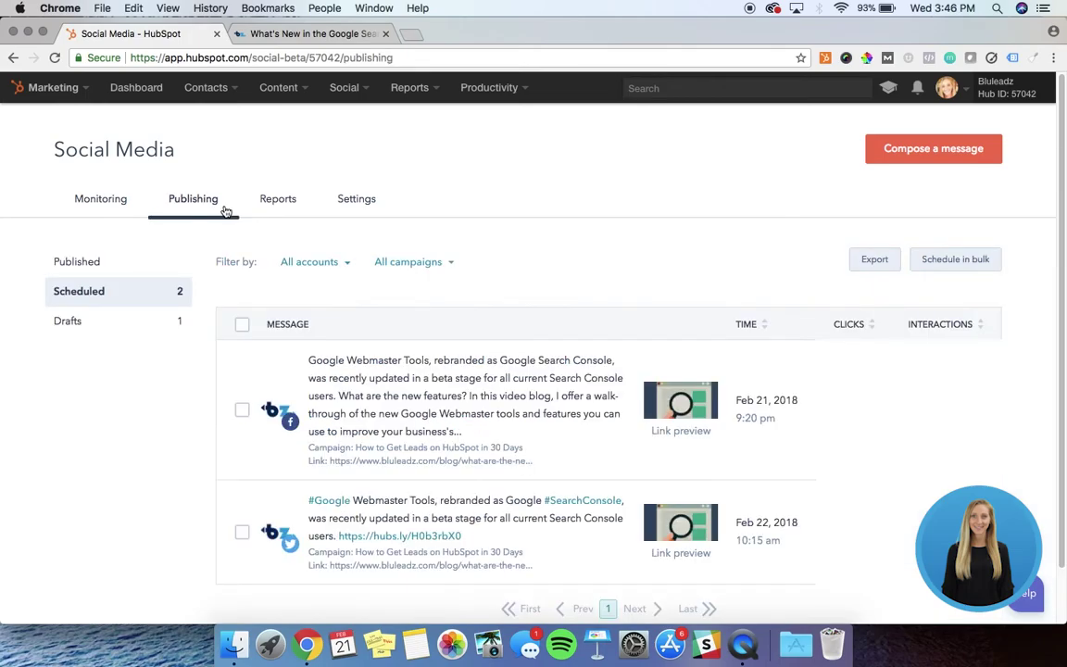